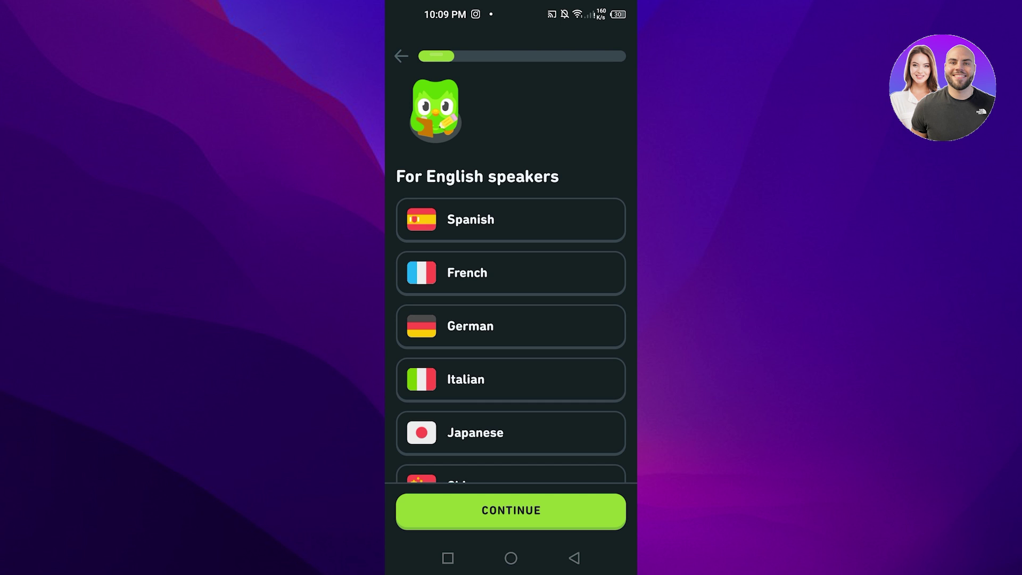
scroll(511, 315, down, 1)
scroll(512, 316, down, 2)
scroll(511, 316, down, 3)
scroll(511, 315, down, 2)
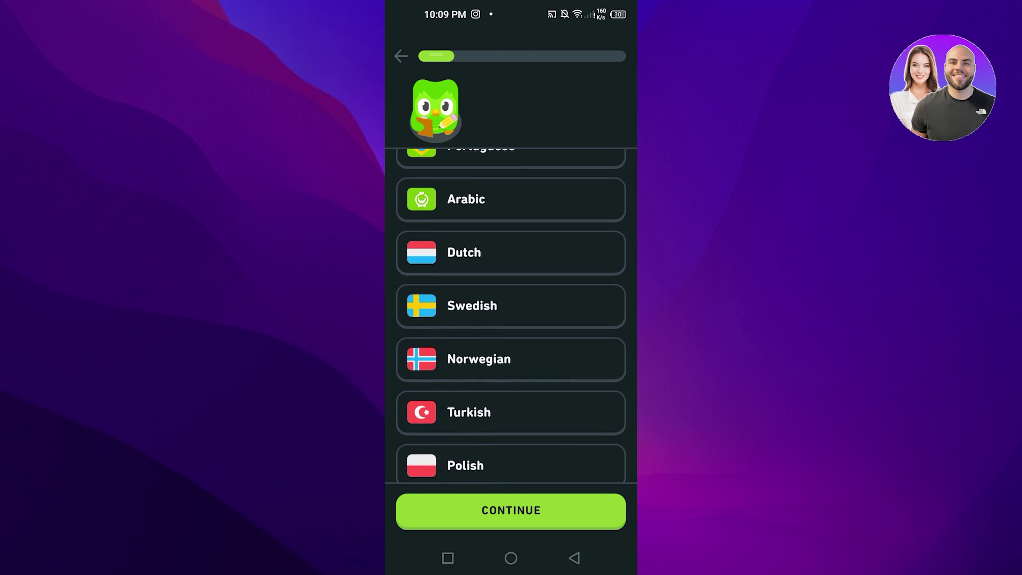
scroll(511, 316, down, 3)
scroll(511, 315, down, 3)
scroll(511, 316, down, 2)
scroll(511, 315, down, 2)
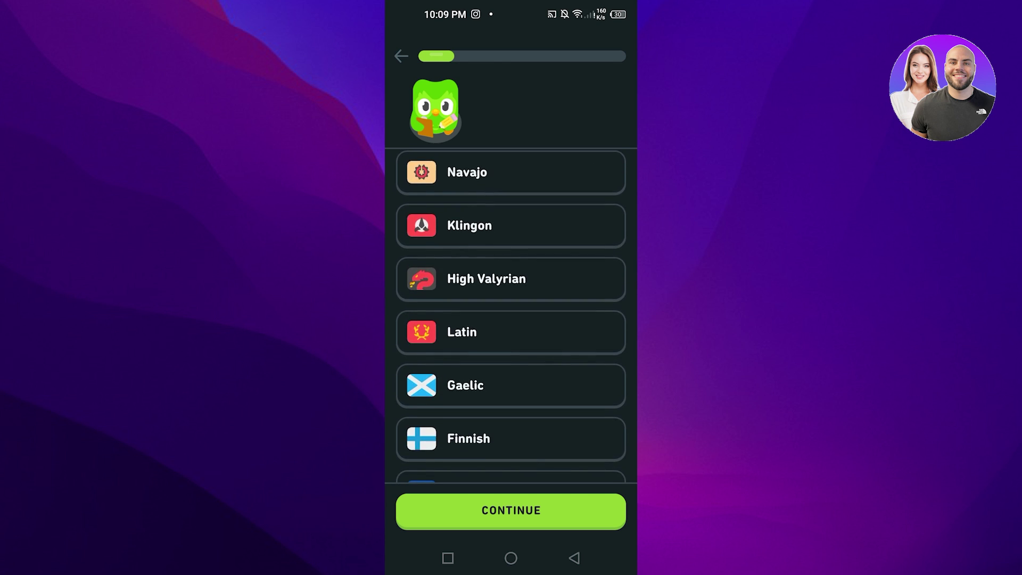
scroll(511, 315, down, 3)
scroll(511, 315, down, 3)
scroll(511, 315, down, 2)
scroll(512, 315, up, 8)
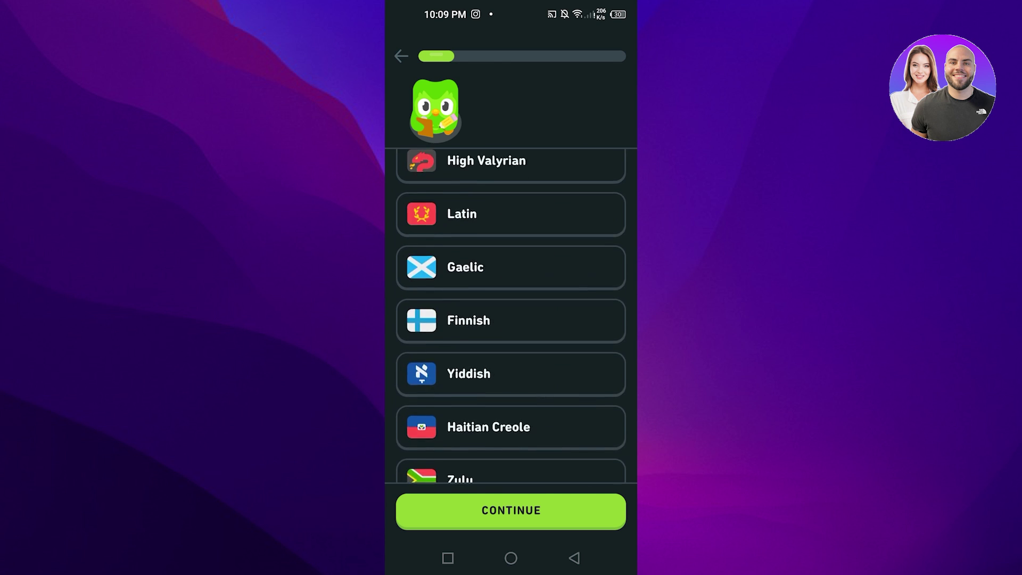
scroll(512, 315, up, 2)
scroll(511, 316, up, 3)
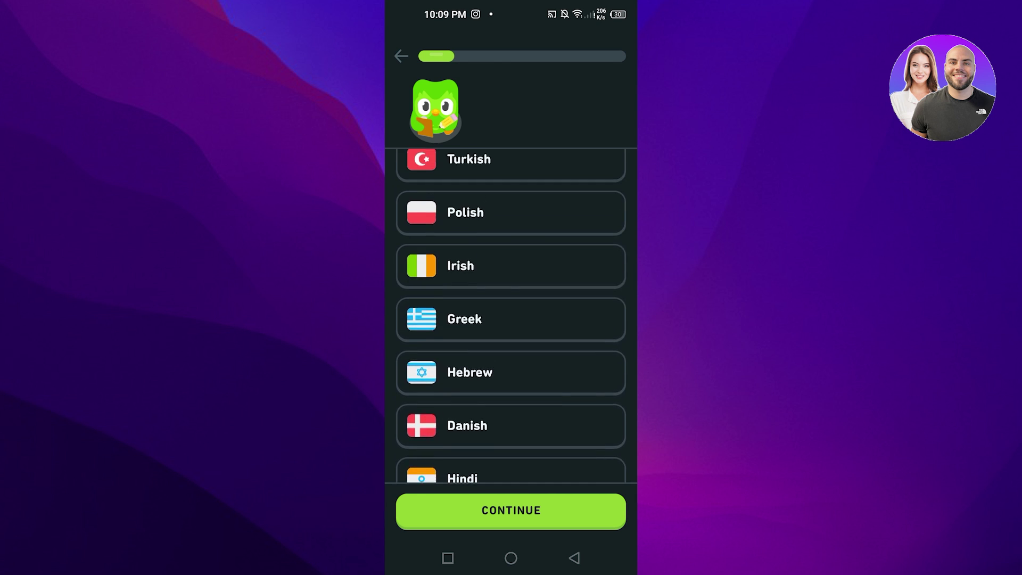
scroll(512, 315, up, 10)
scroll(511, 316, down, 5)
scroll(511, 315, down, 5)
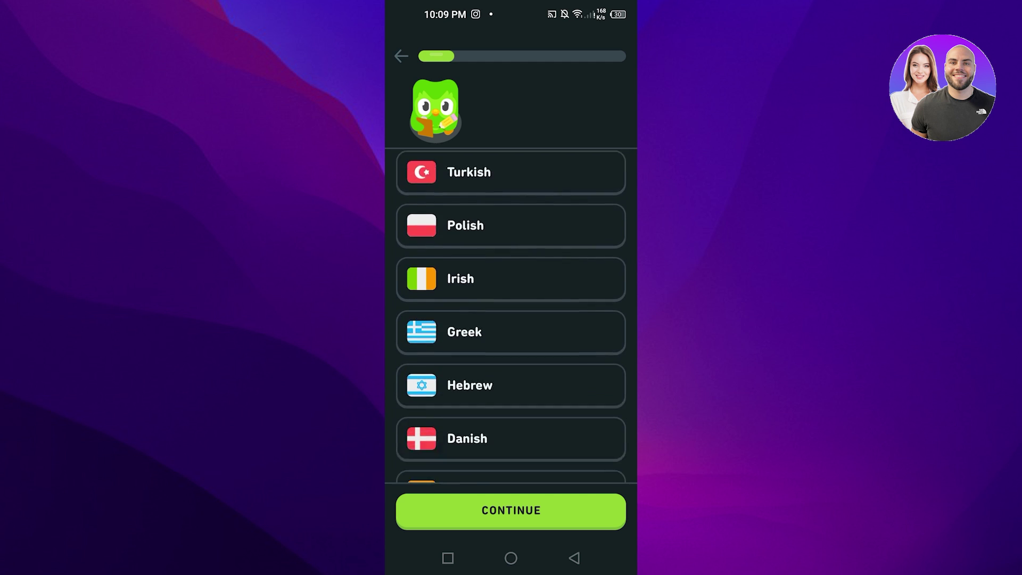
scroll(511, 315, down, 5)
scroll(511, 315, down, 5)
scroll(511, 315, down, 5)
scroll(511, 316, down, 2)
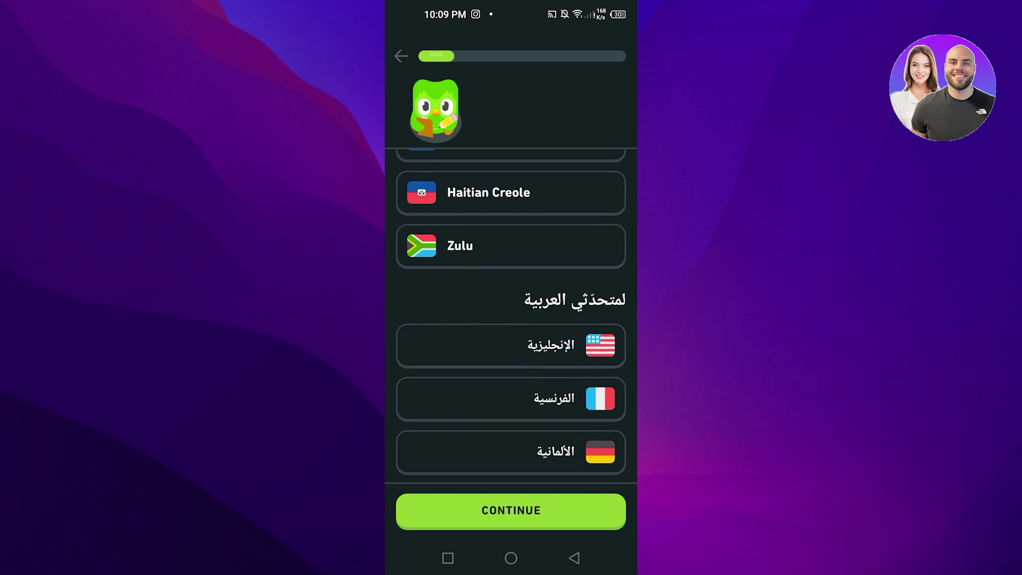
scroll(512, 315, down, 5)
scroll(511, 315, down, 5)
scroll(511, 316, down, 5)
scroll(511, 315, down, 5)
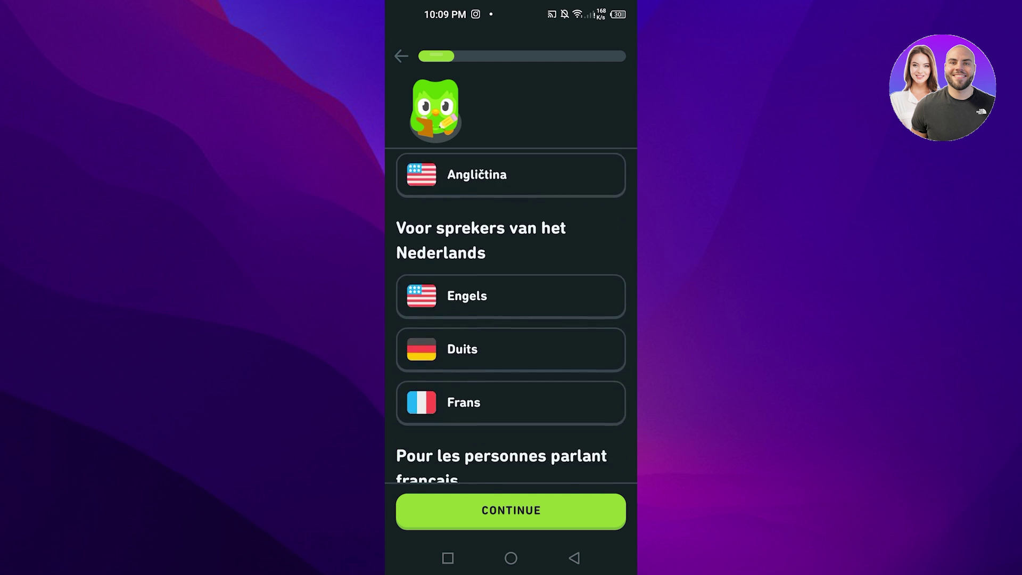
scroll(511, 315, down, 5)
scroll(511, 316, down, 10)
scroll(511, 316, up, 1)
scroll(511, 316, up, 4)
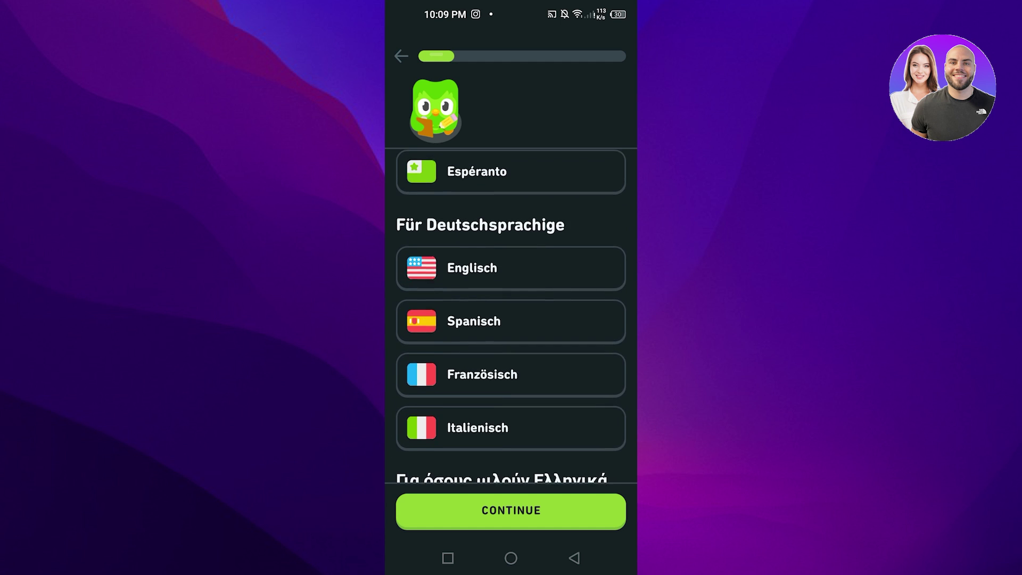
scroll(512, 315, down, 5)
scroll(511, 316, down, 1)
scroll(511, 315, up, 5)
scroll(511, 316, up, 5)
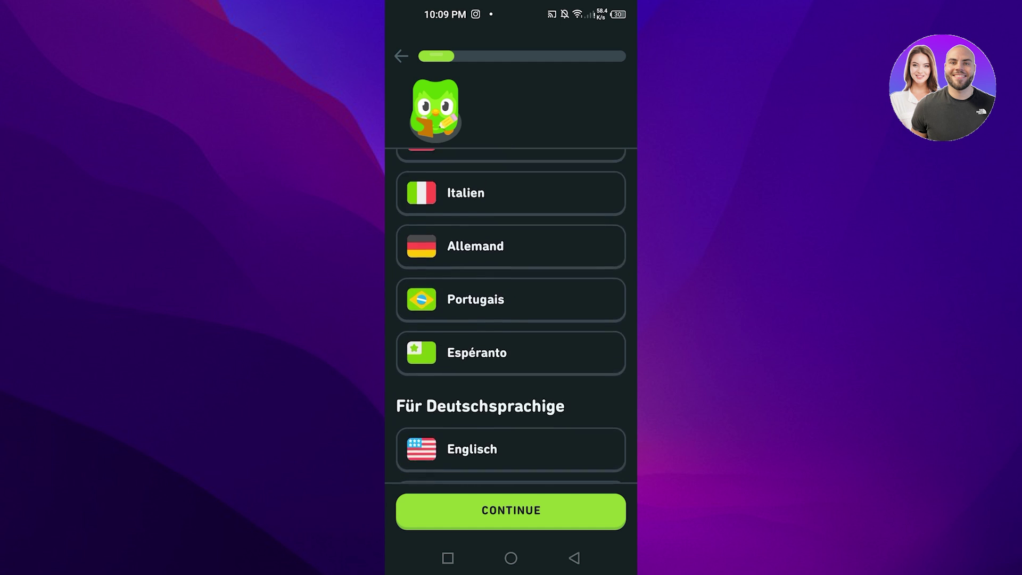
scroll(511, 315, up, 5)
scroll(512, 315, down, 4)
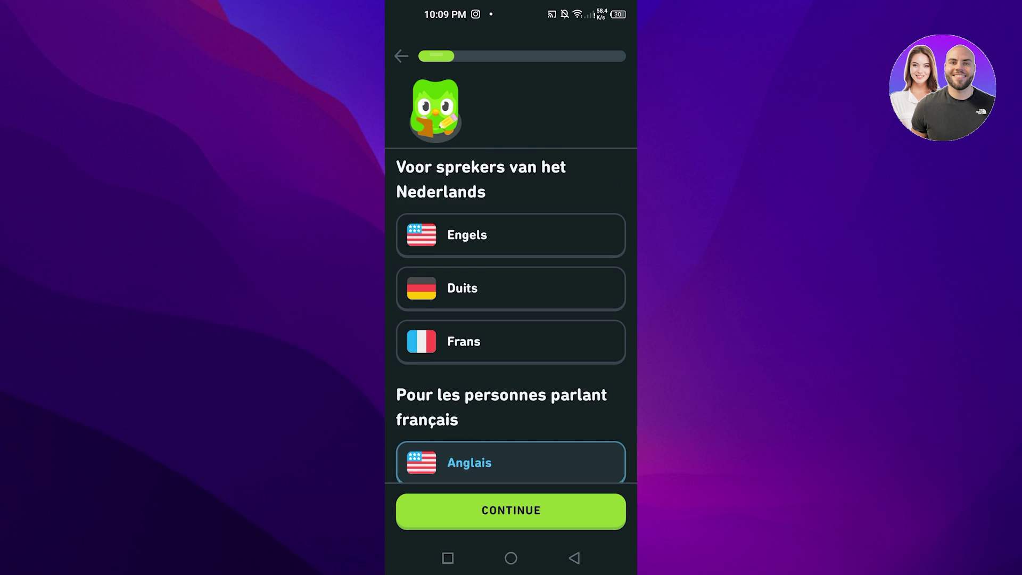
scroll(511, 316, down, 2)
scroll(512, 315, down, 4)
scroll(511, 316, down, 2)
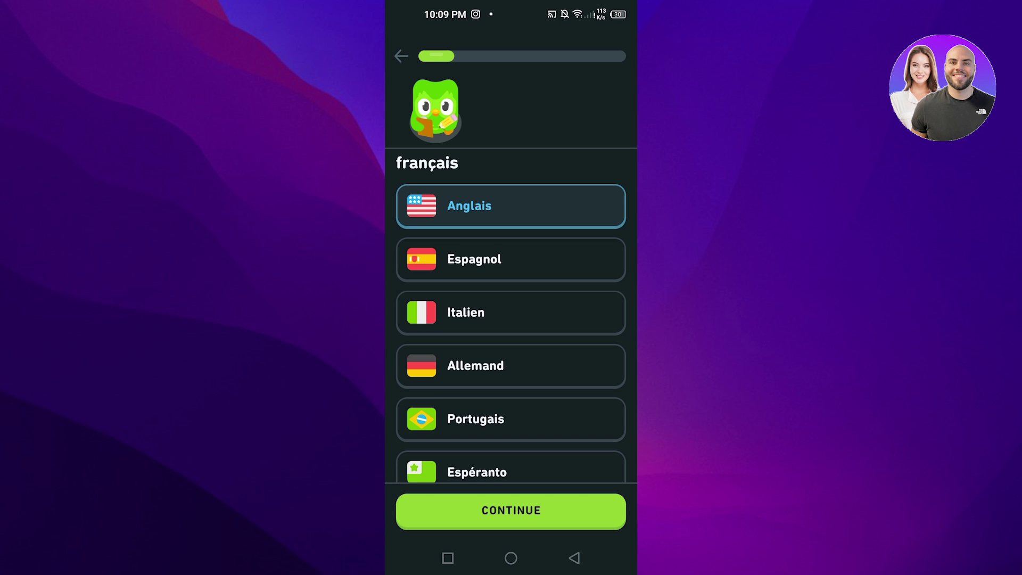
scroll(511, 315, up, 3)
scroll(511, 316, down, 3)
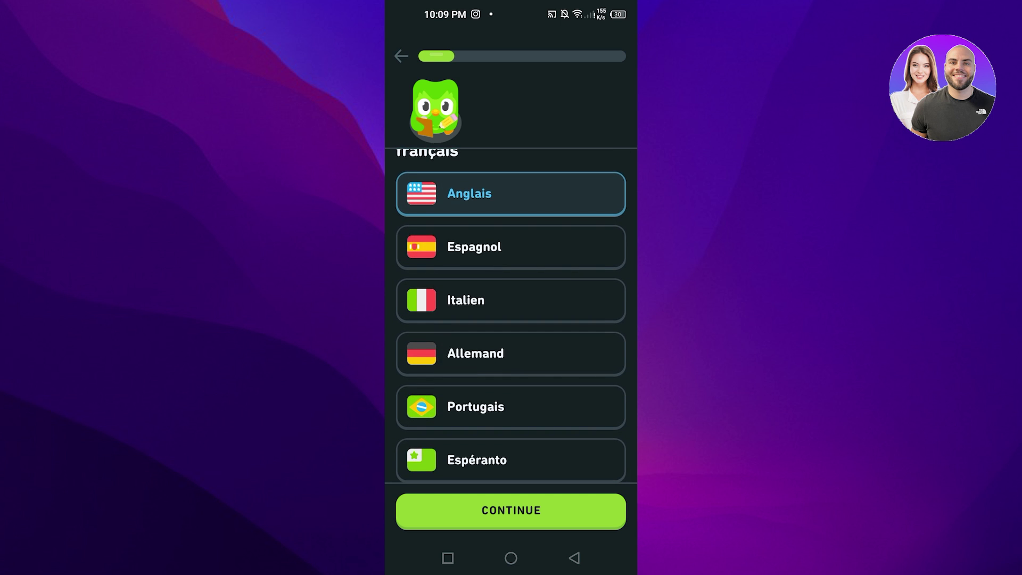
scroll(511, 315, up, 3)
scroll(511, 315, down, 2)
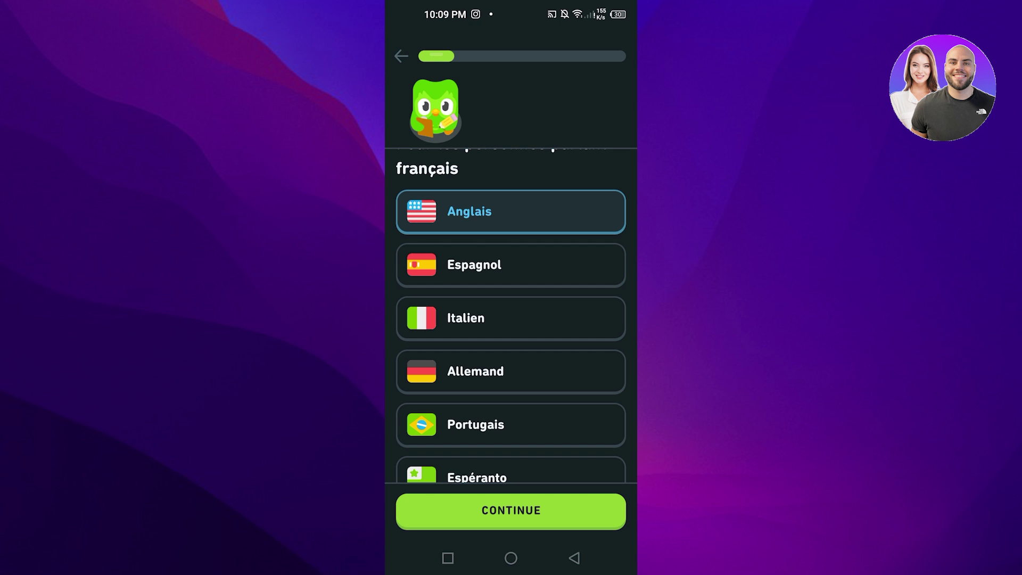
scroll(511, 316, up, 2)
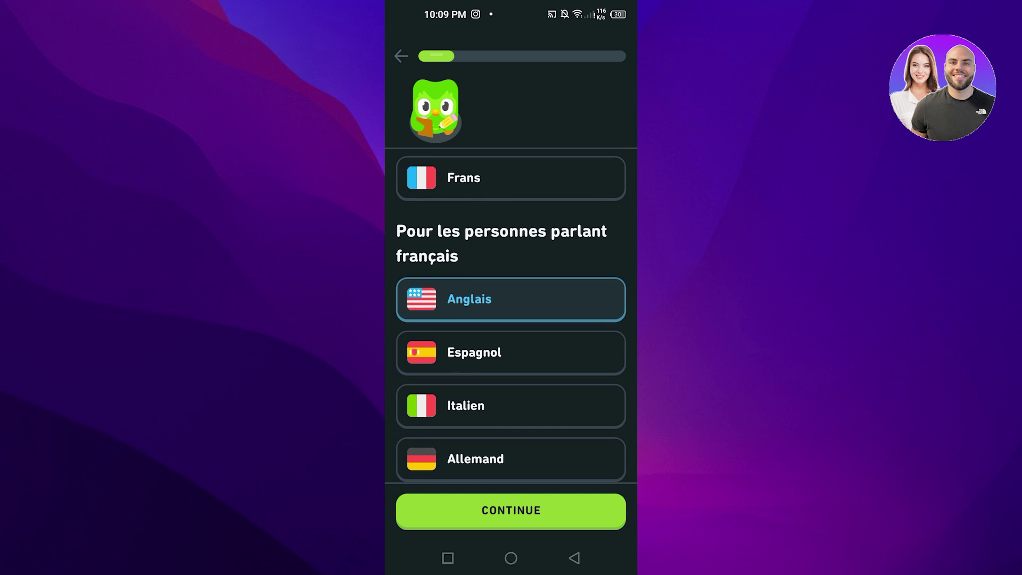
scroll(511, 316, up, 3)
scroll(511, 315, down, 4)
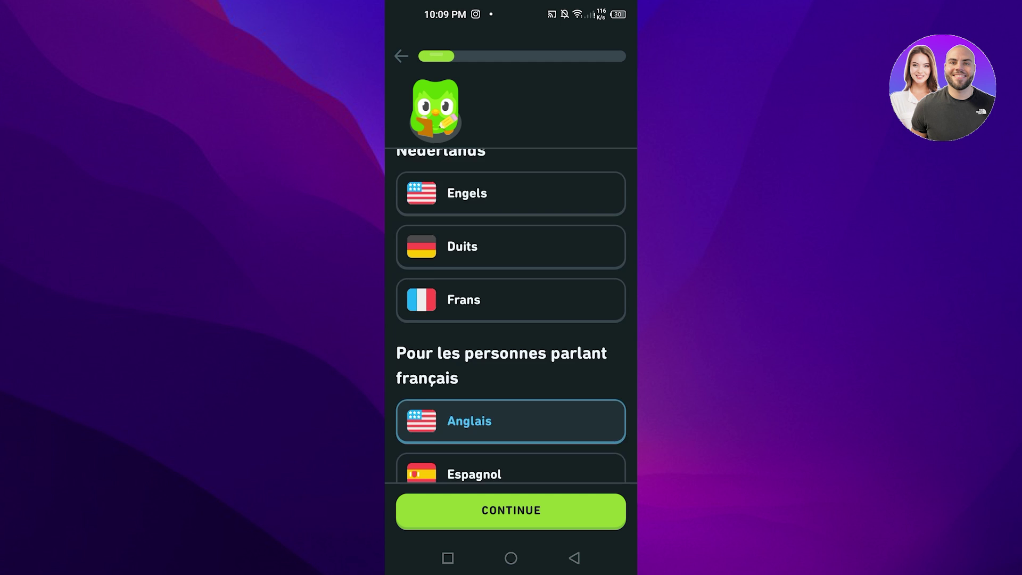
scroll(511, 316, down, 4)
scroll(511, 316, down, 4)
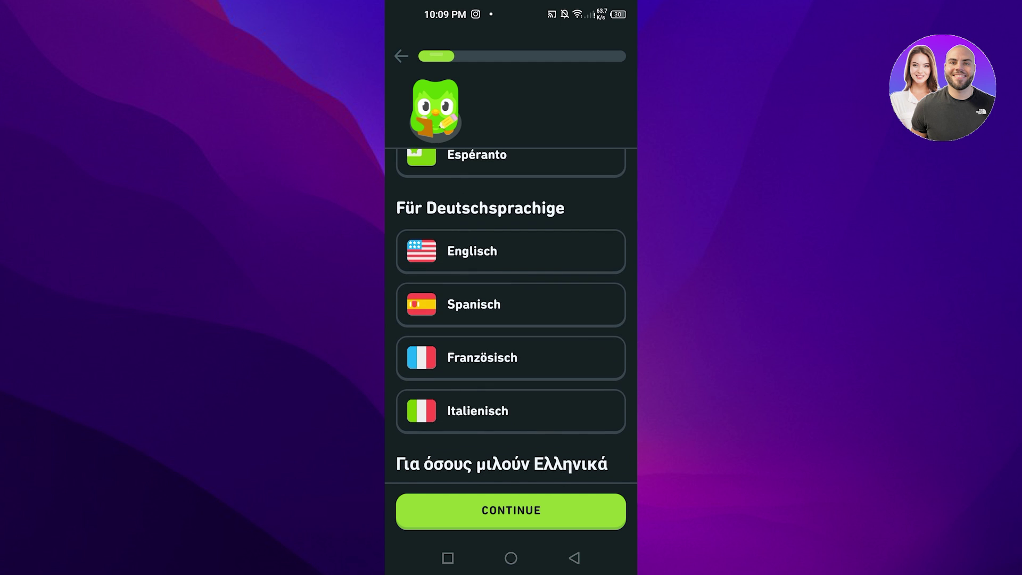
scroll(511, 316, up, 2)
scroll(511, 316, up, 3)
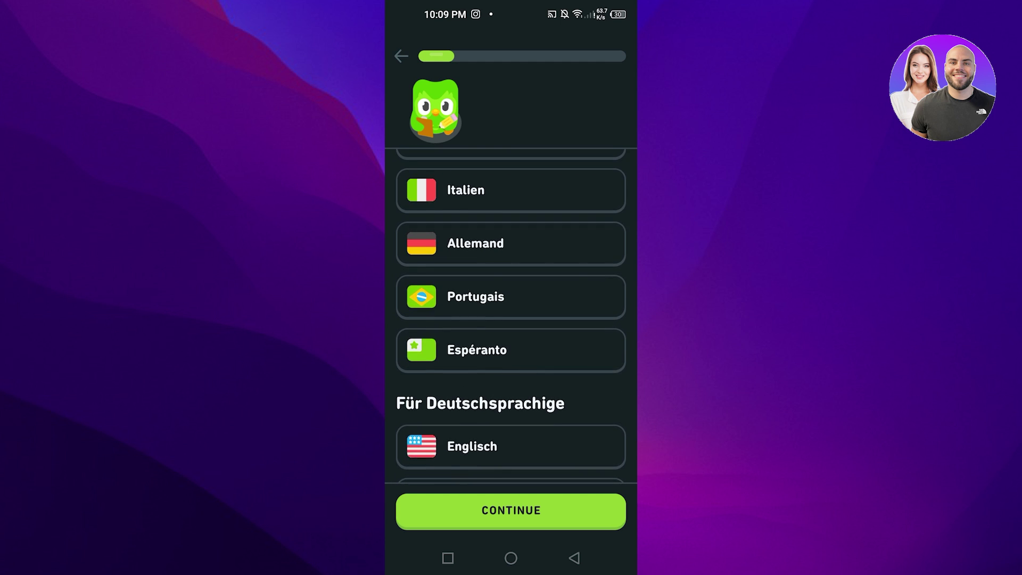
scroll(511, 315, up, 3)
- Pick Engels under 'Voor sprekers van het Nederlands' as the course
click(512, 232)
scroll(511, 315, up, 1)
scroll(511, 316, up, 2)
scroll(511, 315, up, 2)
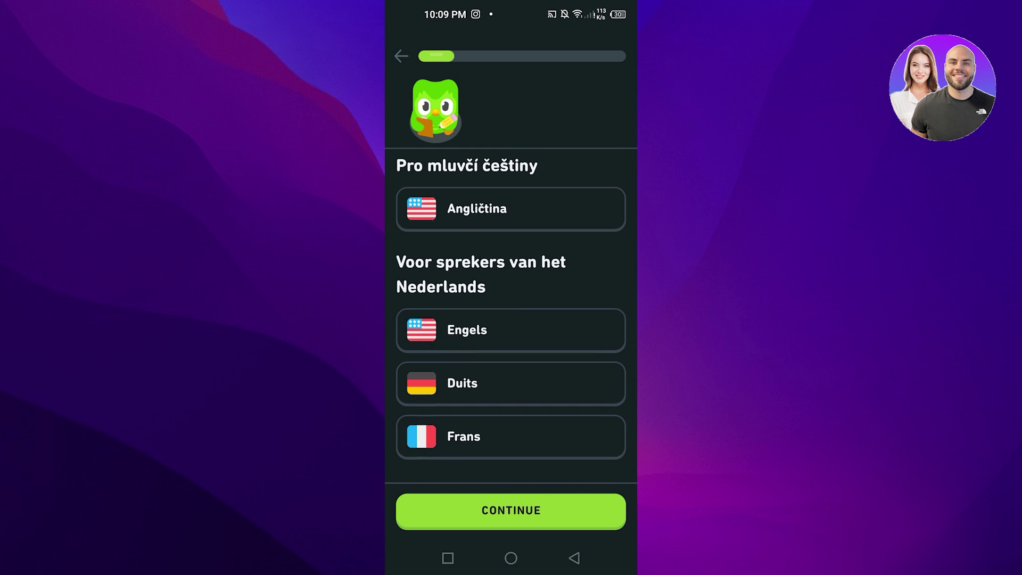
scroll(512, 316, up, 2)
scroll(512, 316, down, 1)
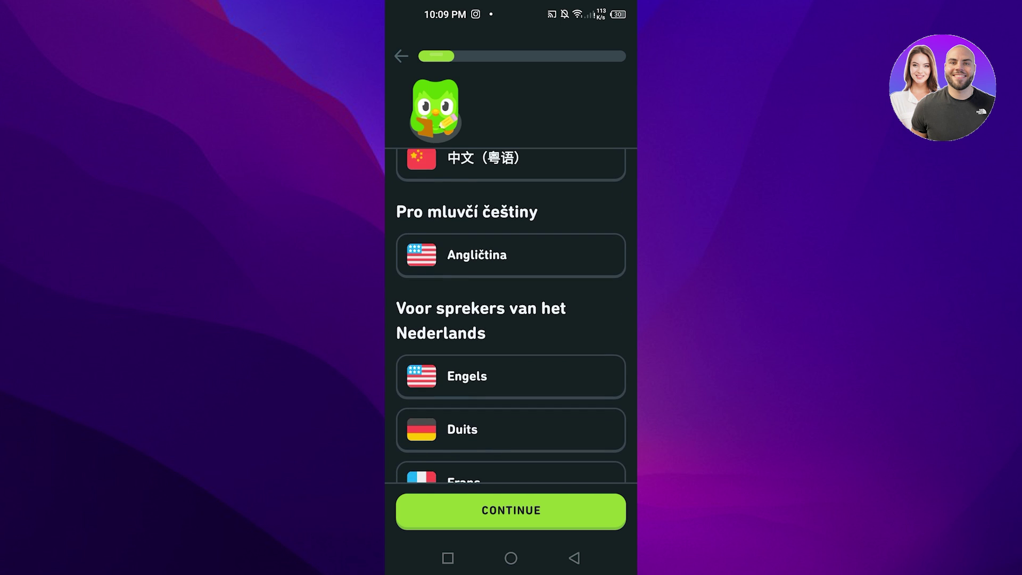
scroll(511, 315, down, 2)
click(511, 305)
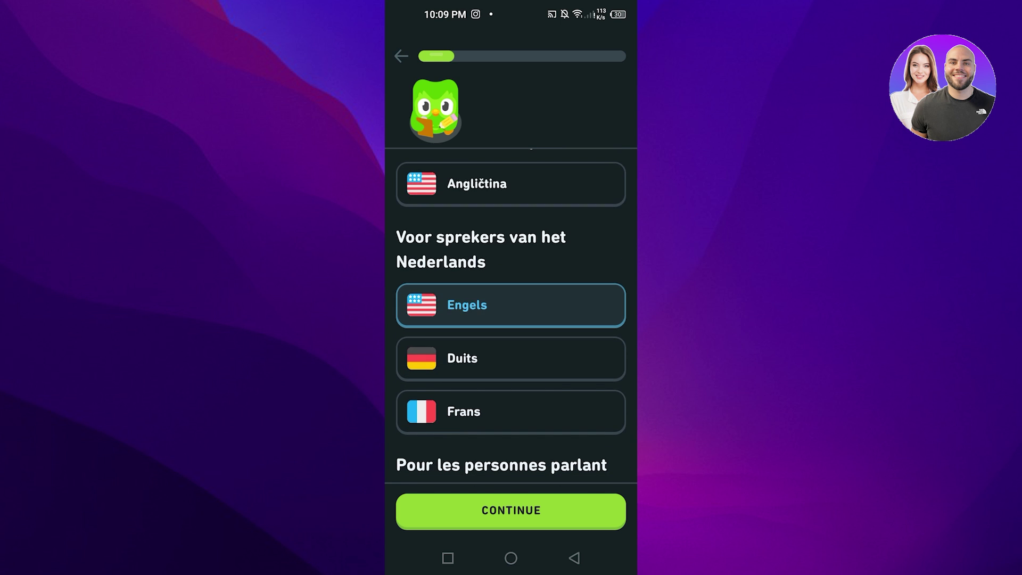
click(511, 510)
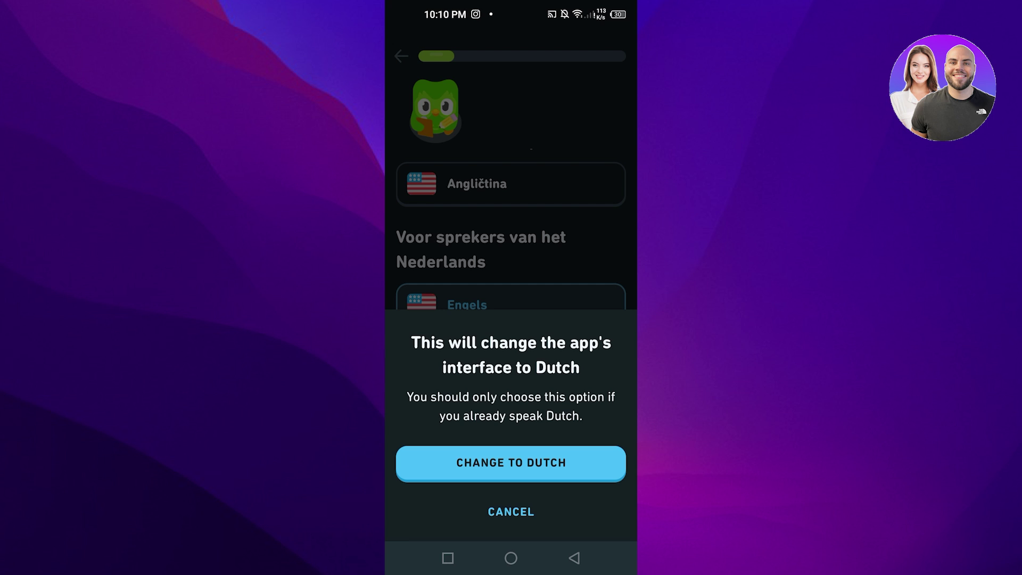
- Dismiss the Dutch-interface warning, pick Inglese under 'Per chi parla italiano', and continue
key(Escape)
scroll(512, 315, down, 15)
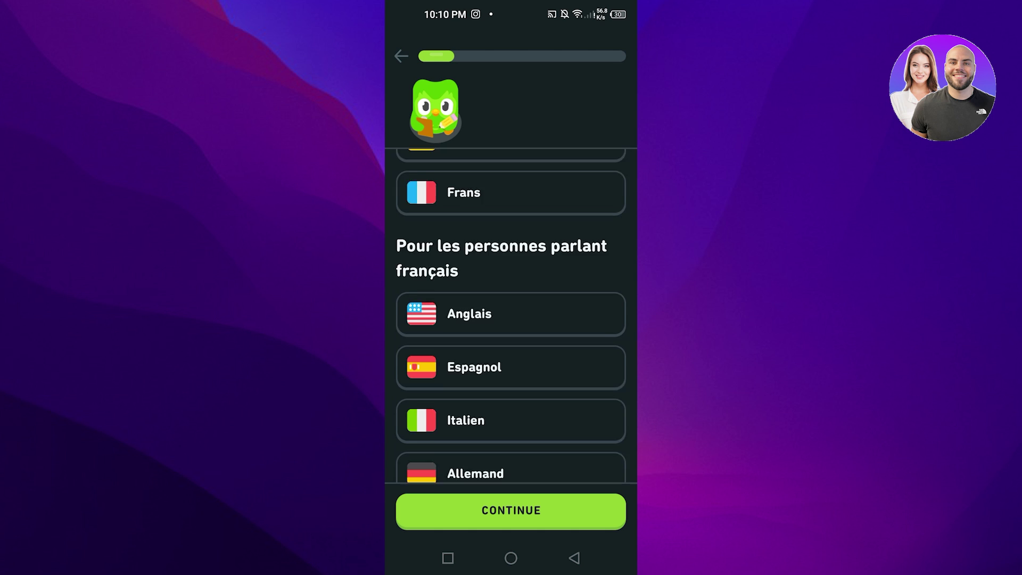
scroll(511, 315, down, 5)
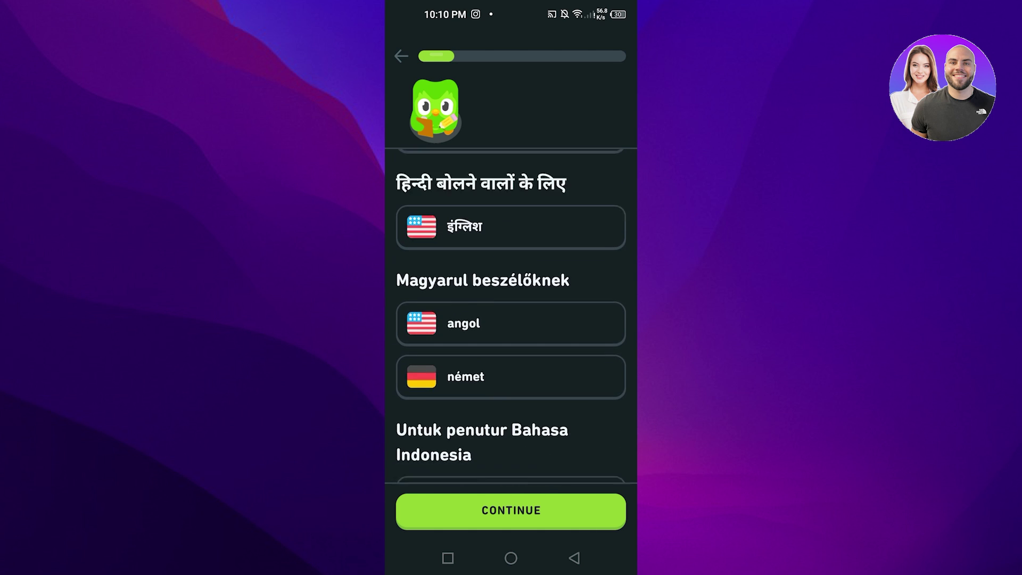
scroll(512, 315, down, 3)
scroll(511, 316, down, 3)
scroll(511, 316, down, 2)
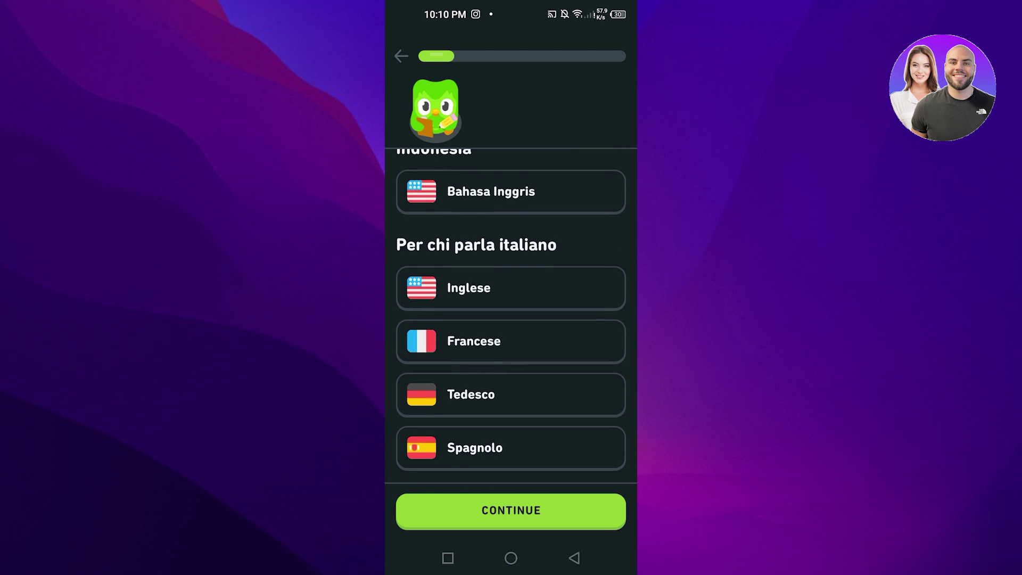
click(511, 247)
click(512, 510)
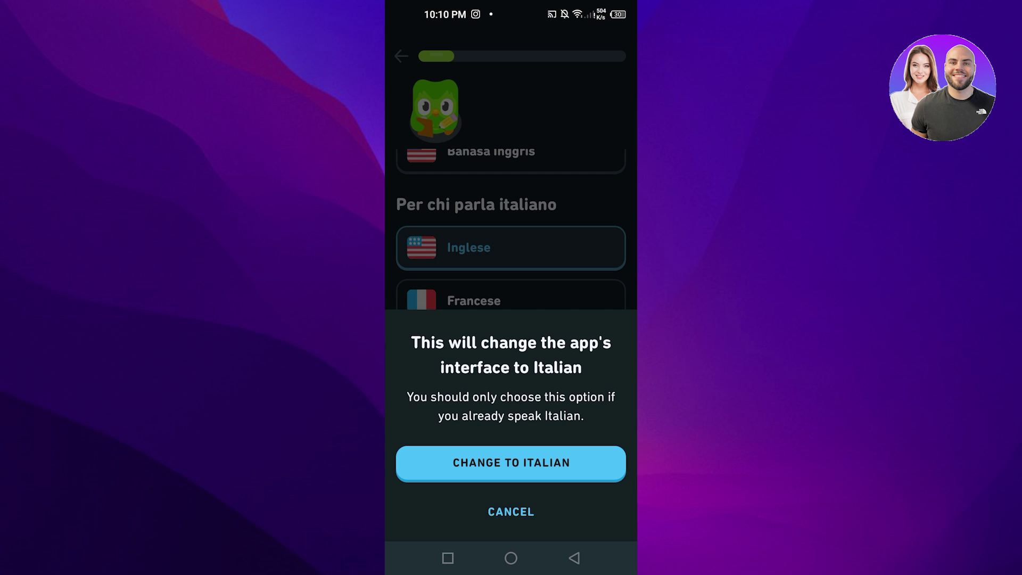
- Cancel the Italian-interface warning to keep the app in English
click(511, 511)
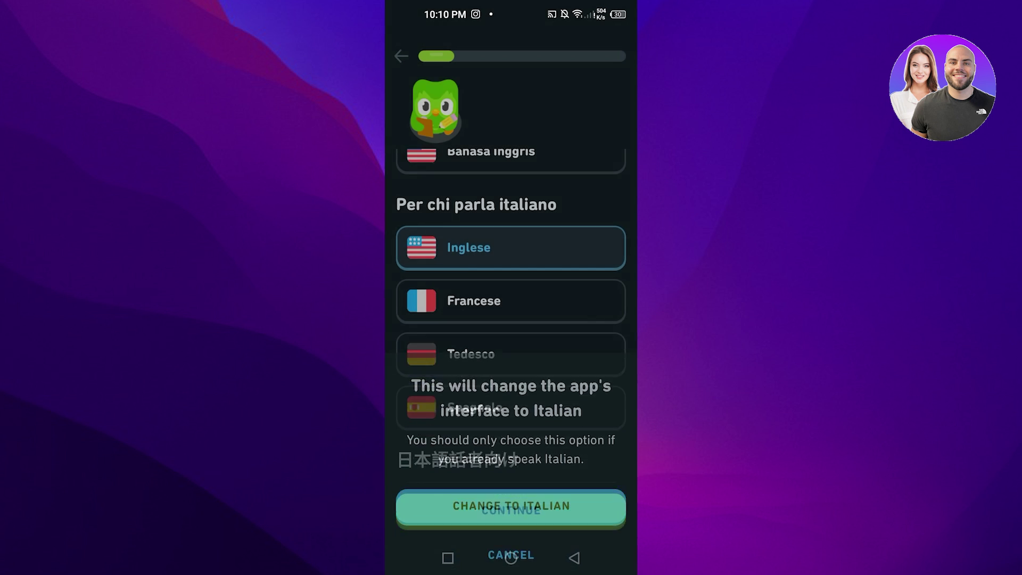
scroll(511, 320, up, 15)
scroll(512, 320, up, 10)
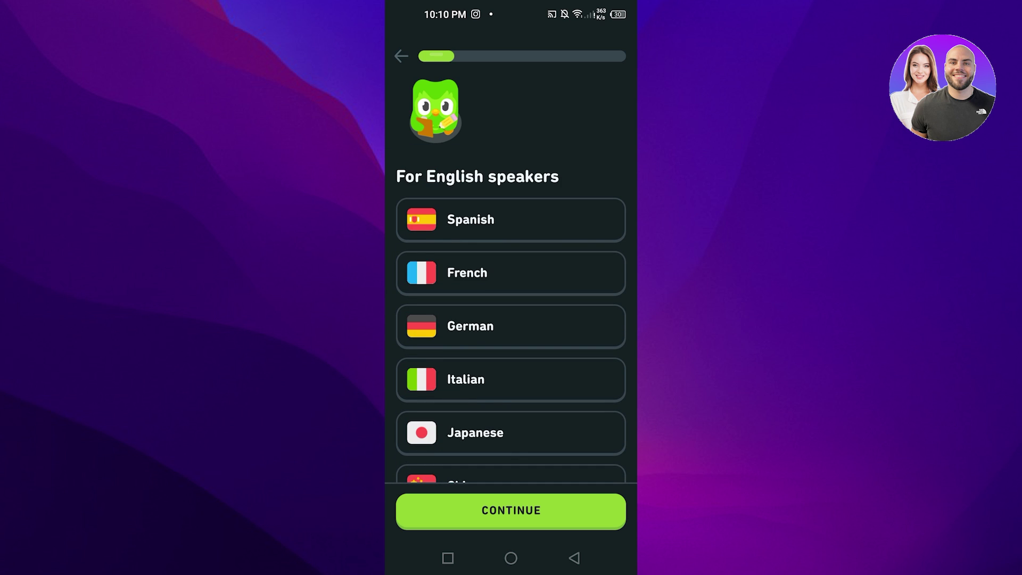
scroll(511, 320, down, 5)
scroll(511, 319, down, 2)
scroll(511, 319, down, 2)
scroll(512, 319, down, 3)
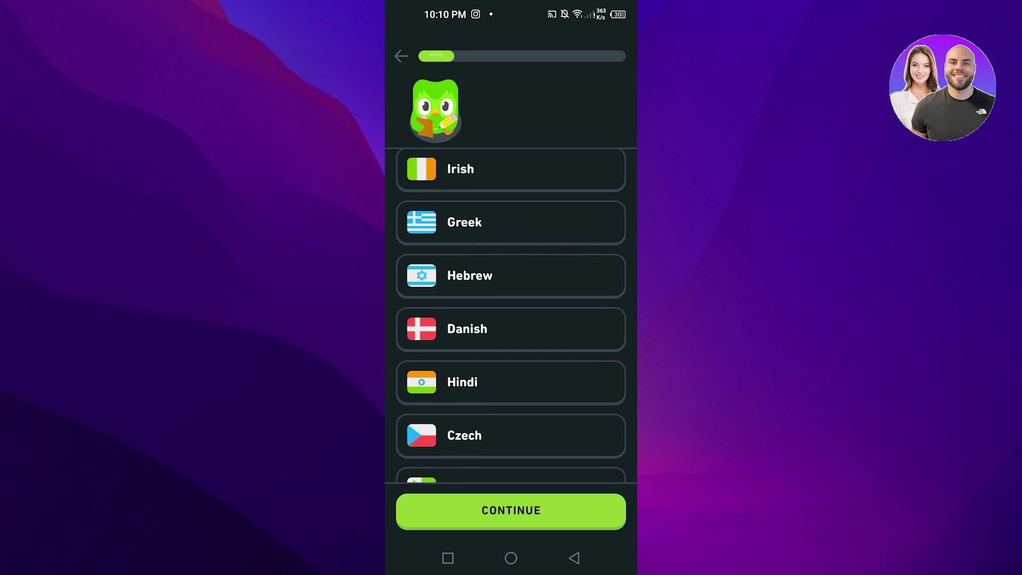
scroll(511, 320, up, 10)
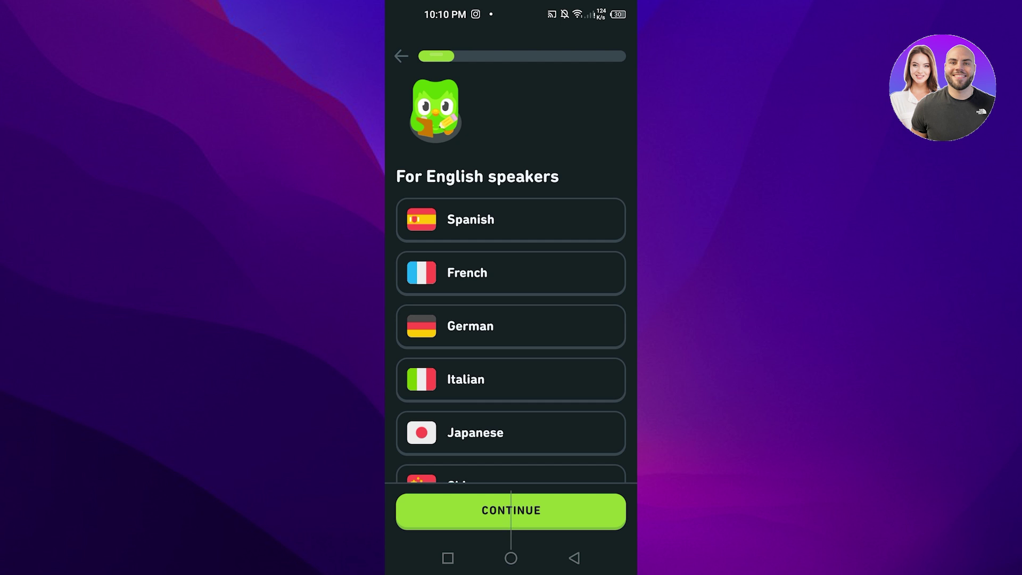